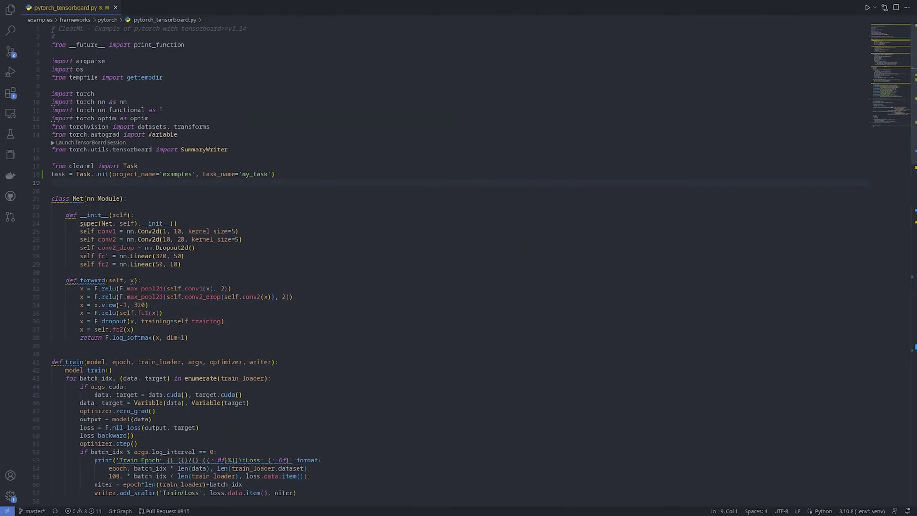
Run the ClearML-instrumented PyTorch script as my_task, then sort the experiments by max f1_score.
{"action": "left_click", "coordinate": [867, 7]}
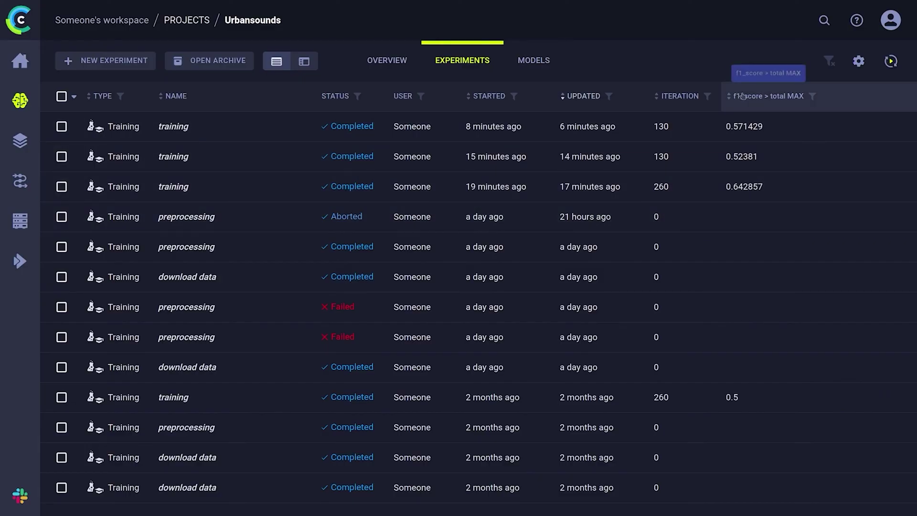
{"action": "left_click", "coordinate": [741, 96]}
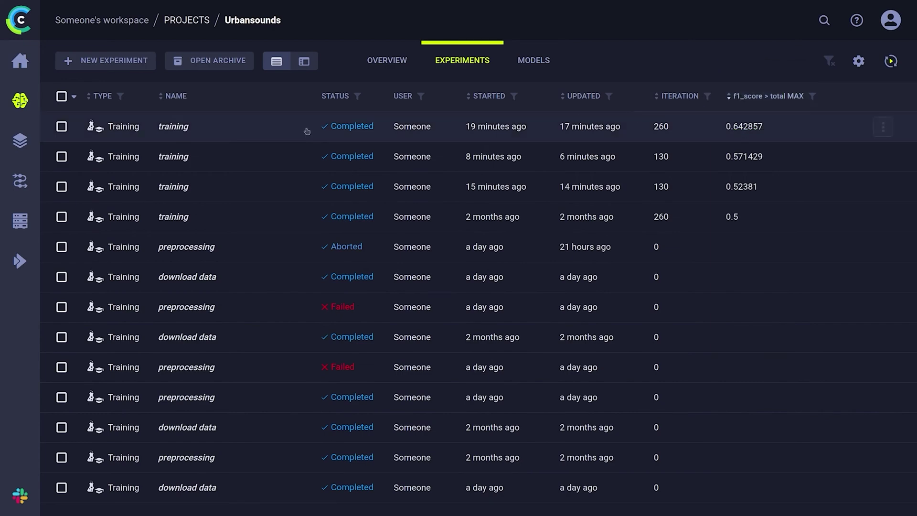
Open the top-ranked training experiment's details in the experiments table.
{"action": "left_click", "coordinate": [113, 129]}
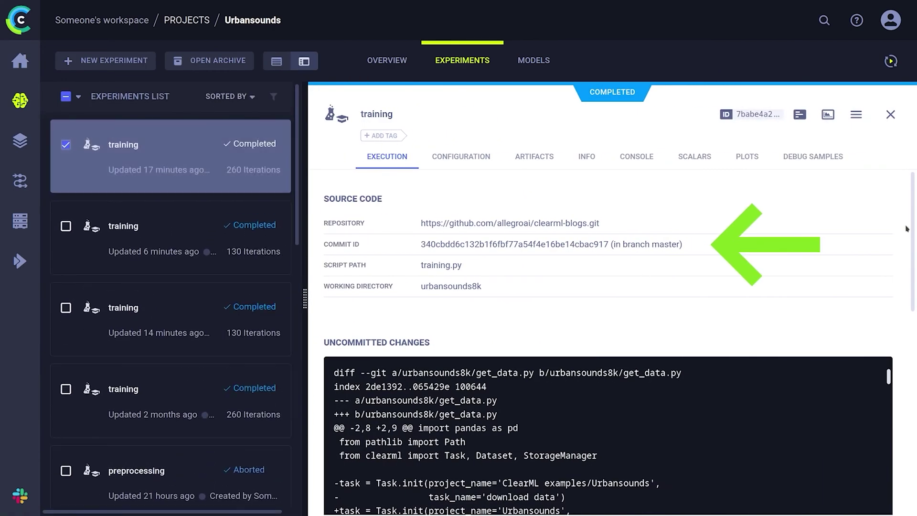
{"action": "left_click_drag", "start_coordinate": [913, 222], "coordinate": [913, 262]}
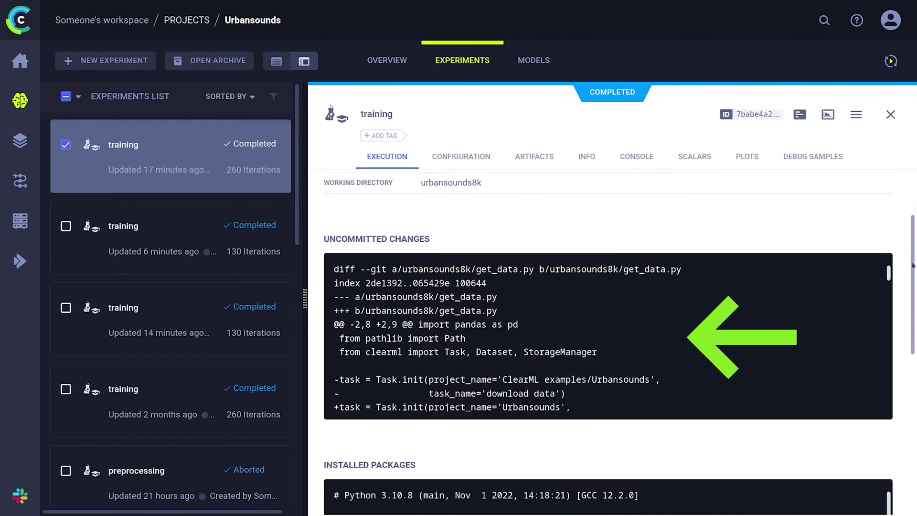
{"action": "left_click_drag", "start_coordinate": [913, 261], "coordinate": [908, 378]}
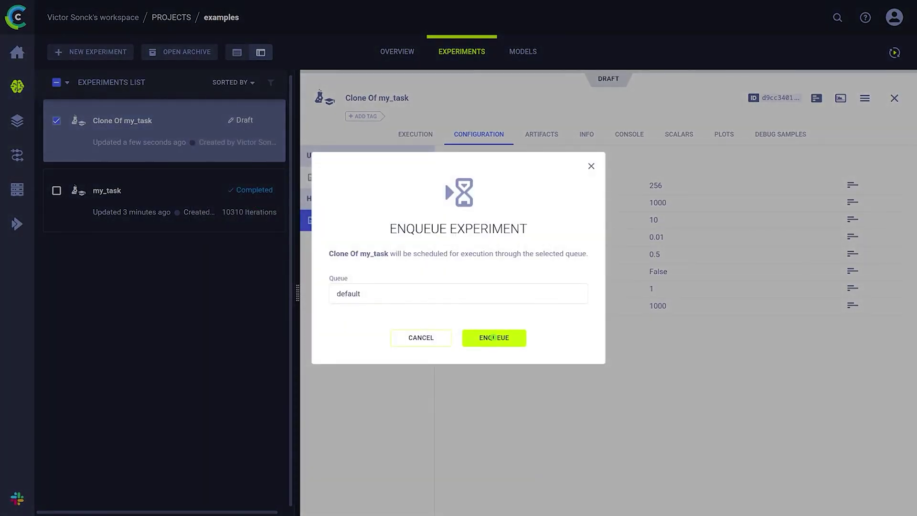
Confirm enqueuing Clone Of my_task on the default queue.
{"action": "left_click", "coordinate": [493, 337]}
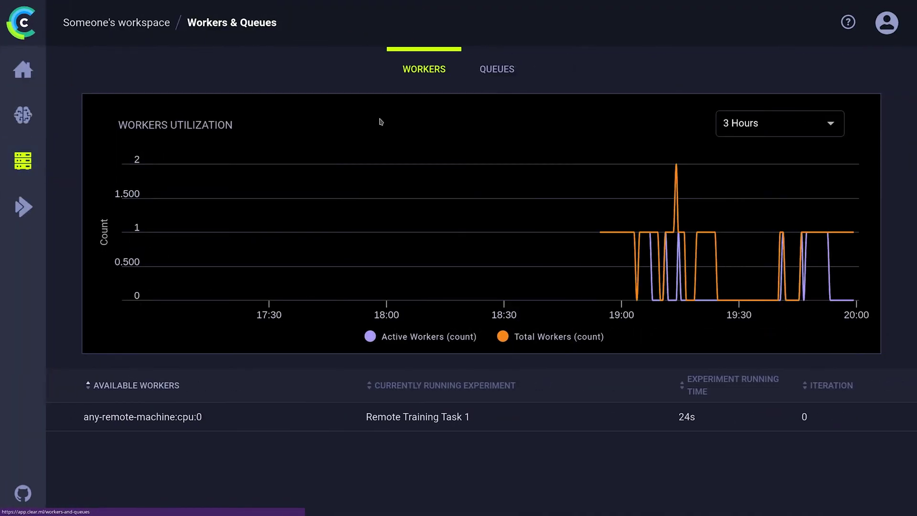
Move Remote Training Task 3 to the top of the default queue and view the clone's console log.
{"action": "left_click", "coordinate": [505, 71]}
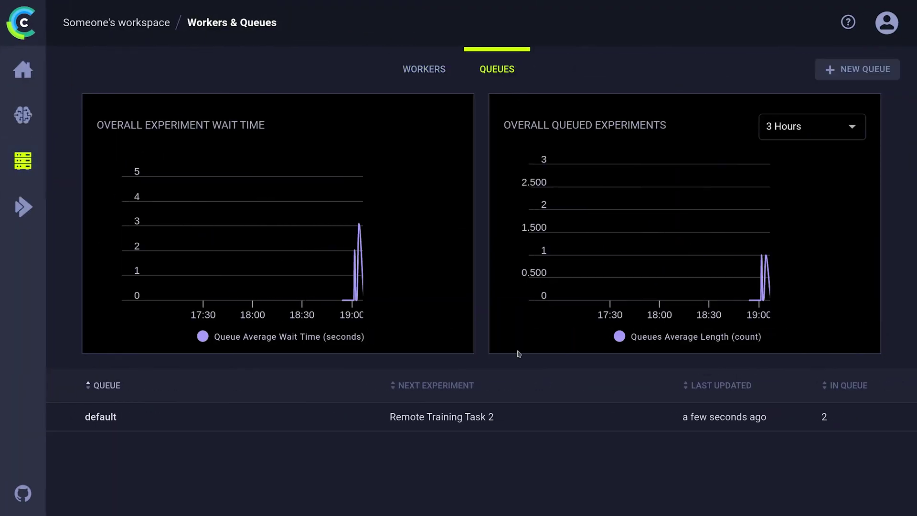
{"action": "left_click", "coordinate": [271, 428]}
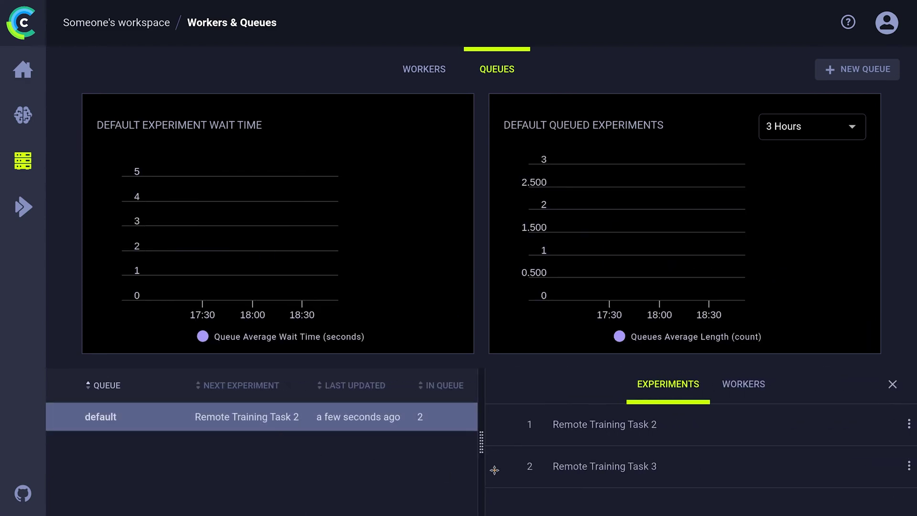
{"action": "left_click_drag", "start_coordinate": [502, 438], "coordinate": [492, 424]}
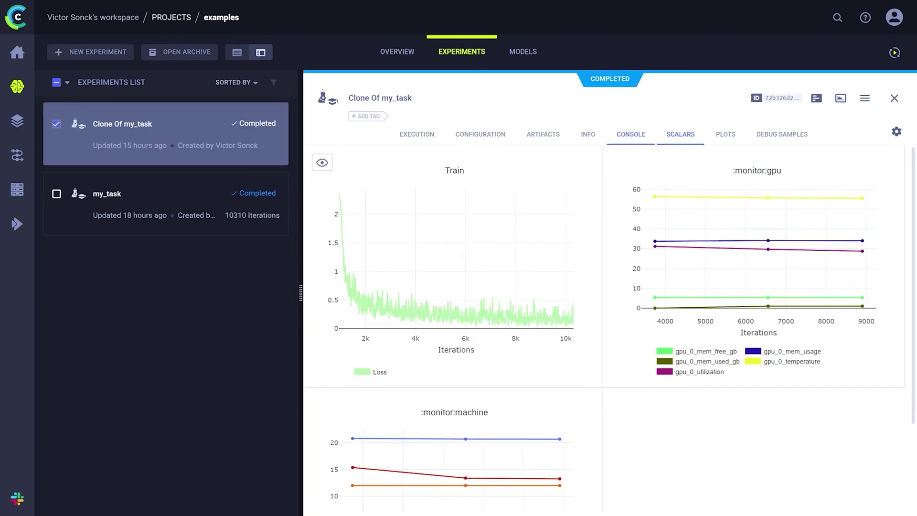
{"action": "left_click", "coordinate": [631, 135]}
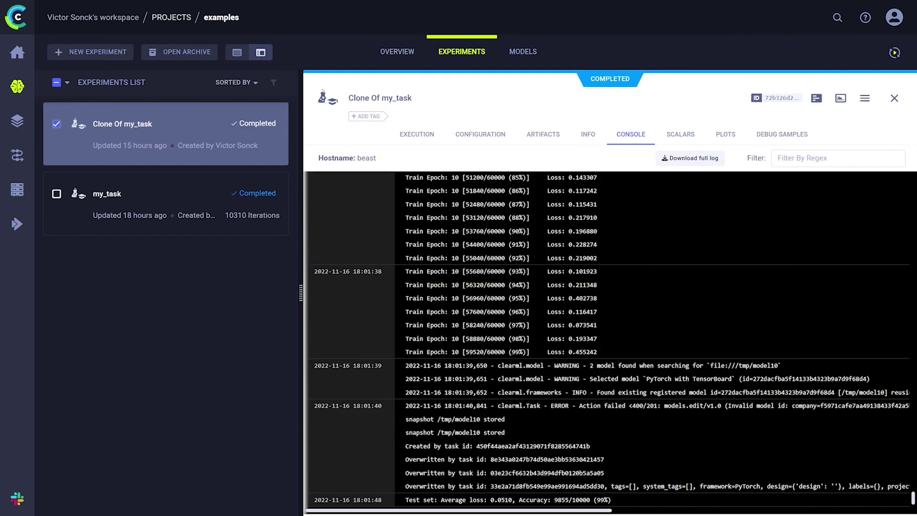